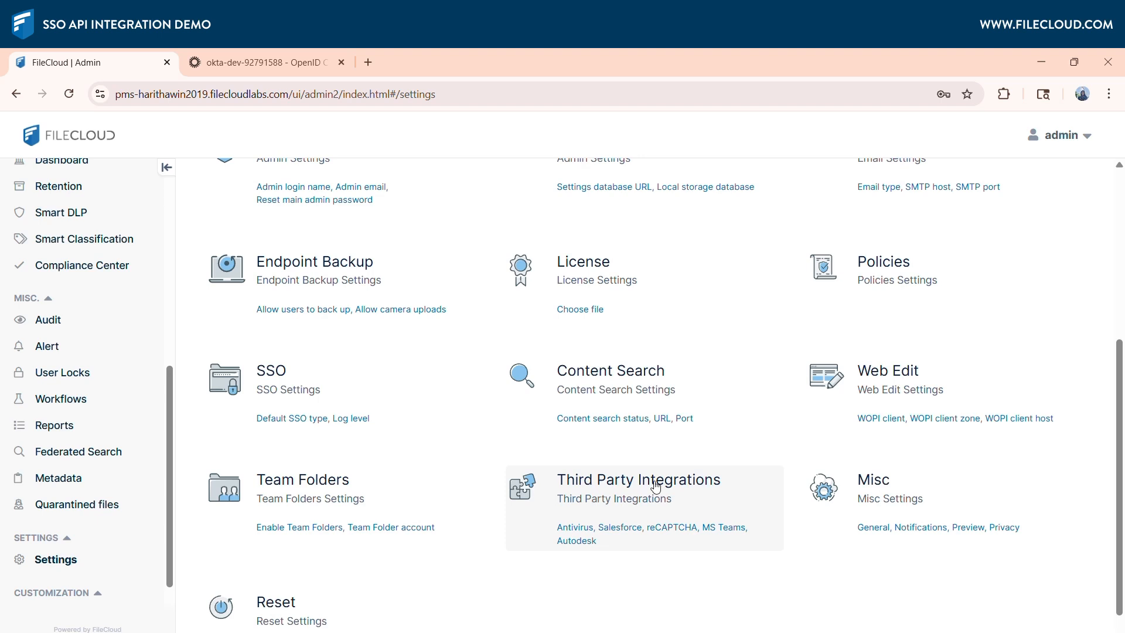
Open the SSO API settings under Third Party Integrations in FileCloud's admin settings.
left_click(297, 60)
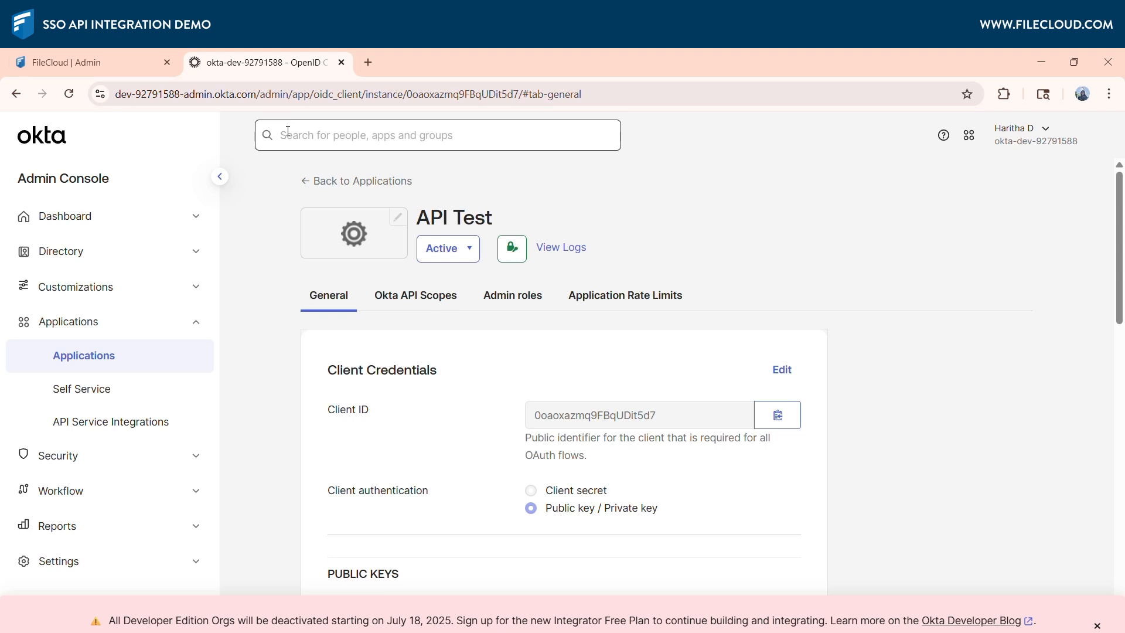
left_click(105, 66)
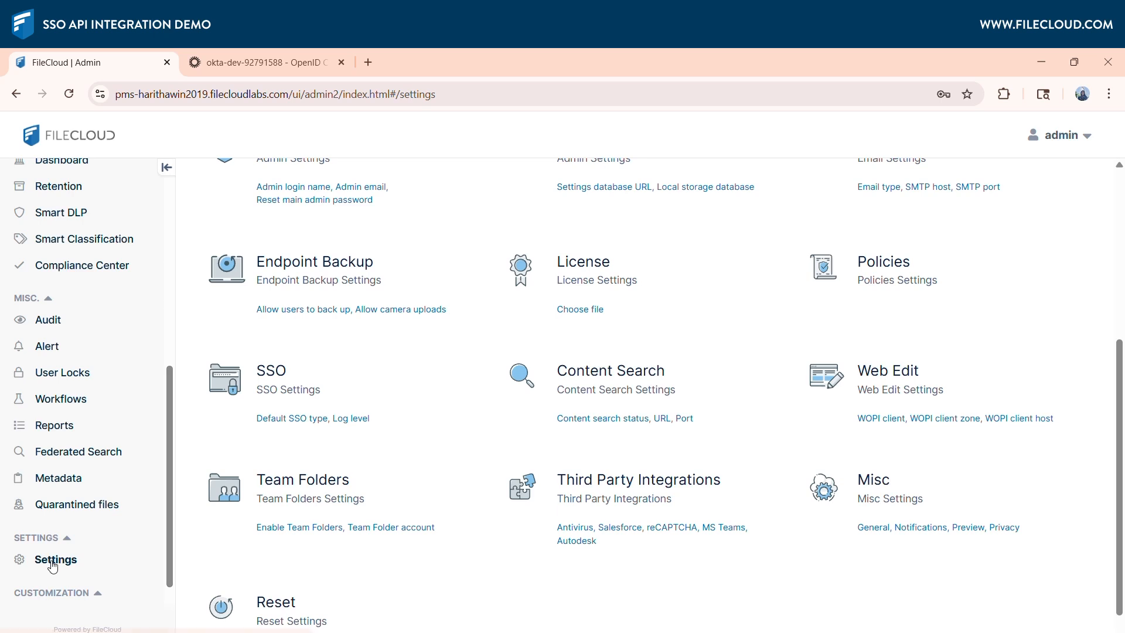
left_click(586, 495)
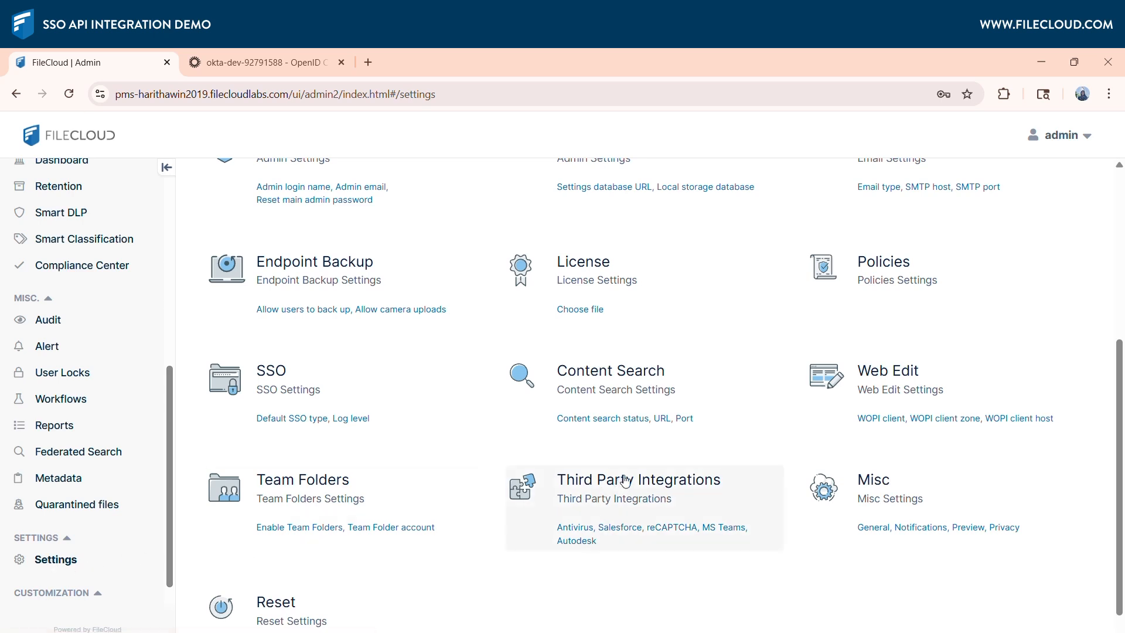
left_click(227, 479)
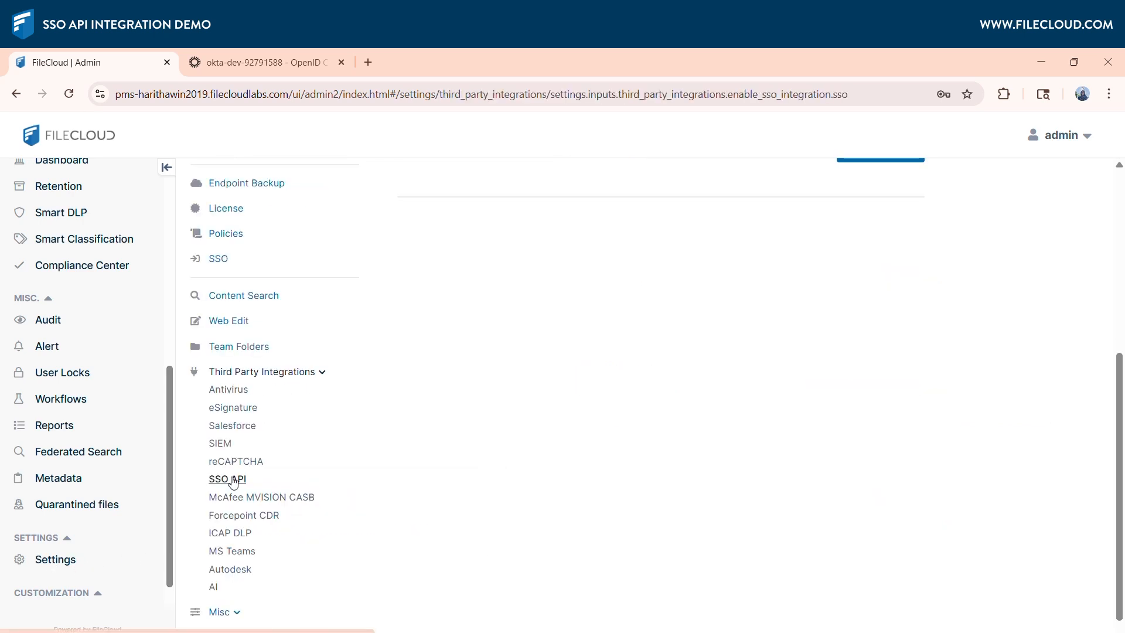
left_click_drag(1119, 405, 1122, 249)
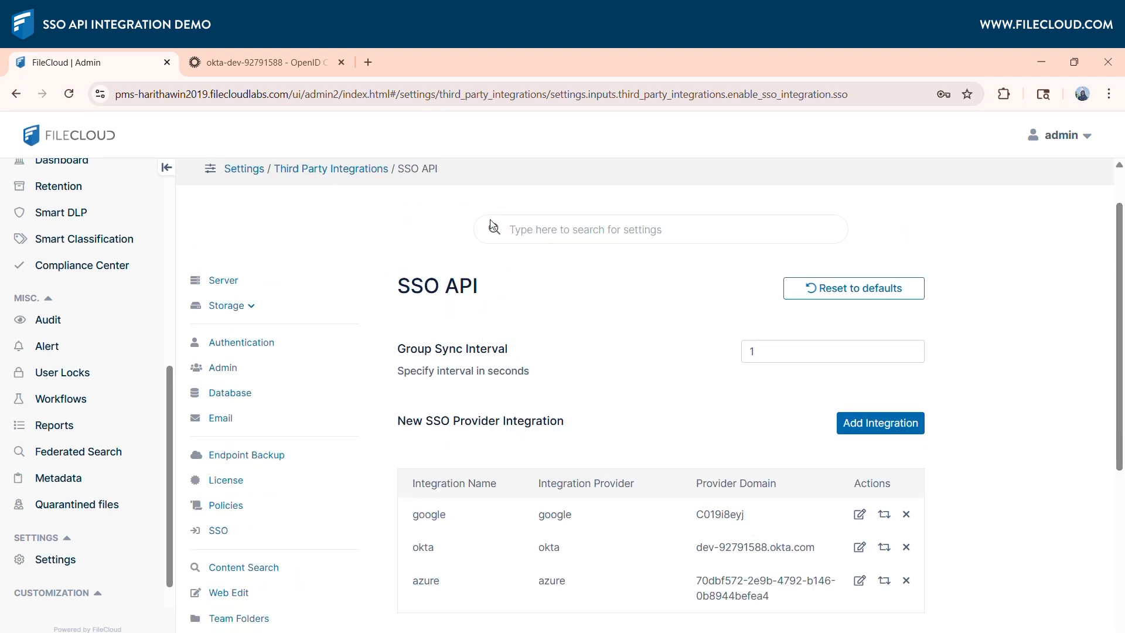
Start a new SSO provider integration named Test Okta with OKTA as the provider.
left_click(908, 426)
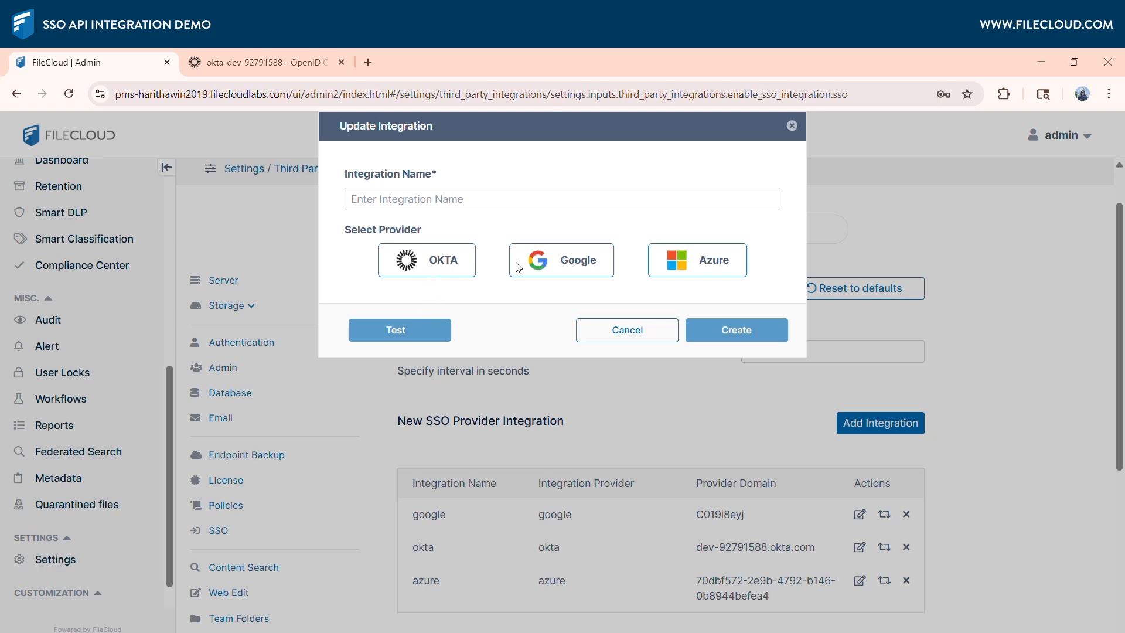
left_click(615, 204)
type("Test ")
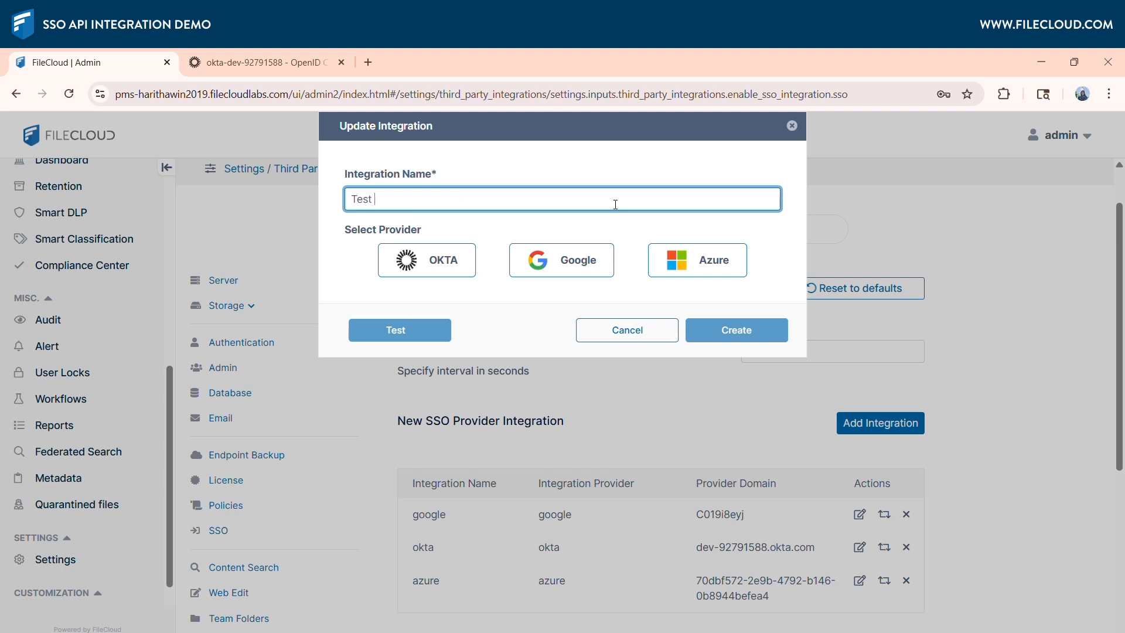
type("Okta")
left_click(449, 273)
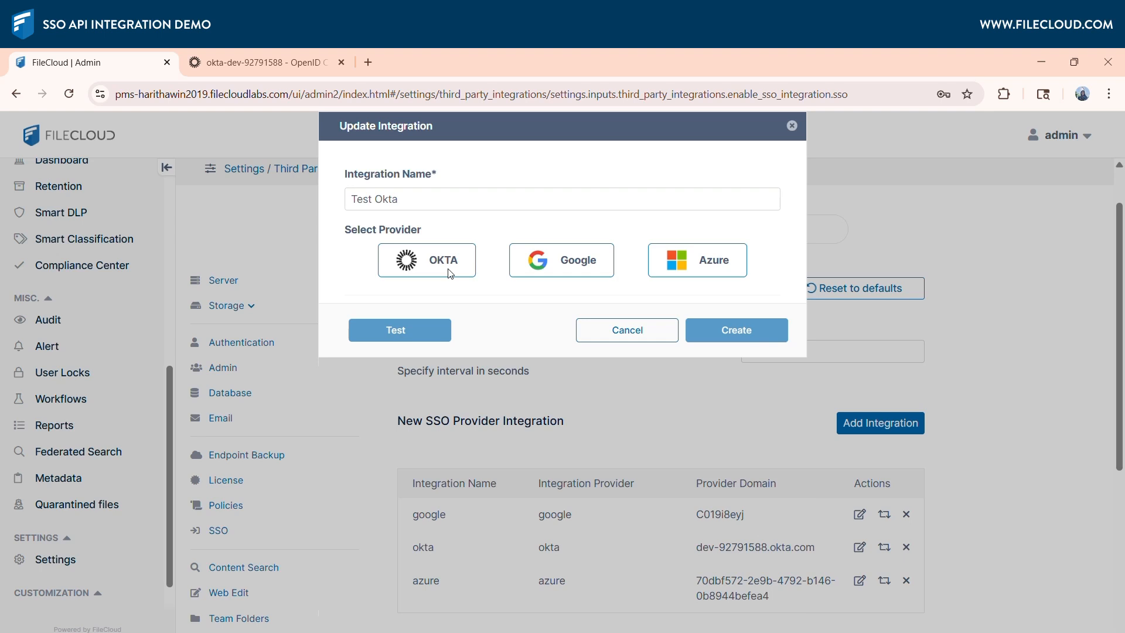
left_click(449, 273)
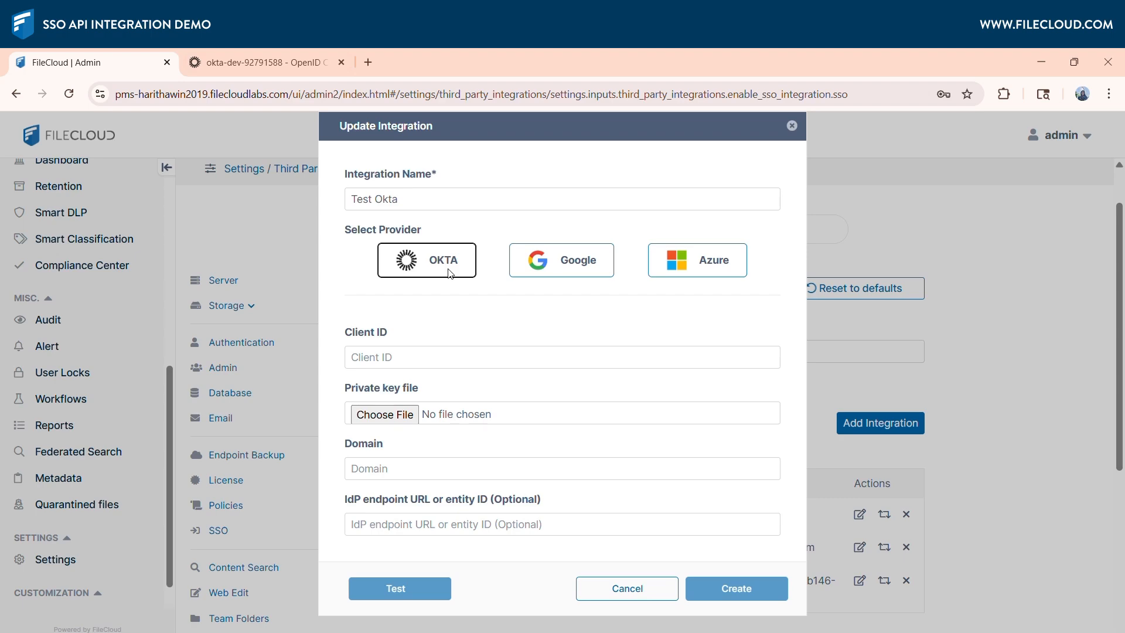
Copy the client ID of the API Test app in Okta into the integration's Client ID in FileCloud.
left_click(254, 62)
left_click(778, 415)
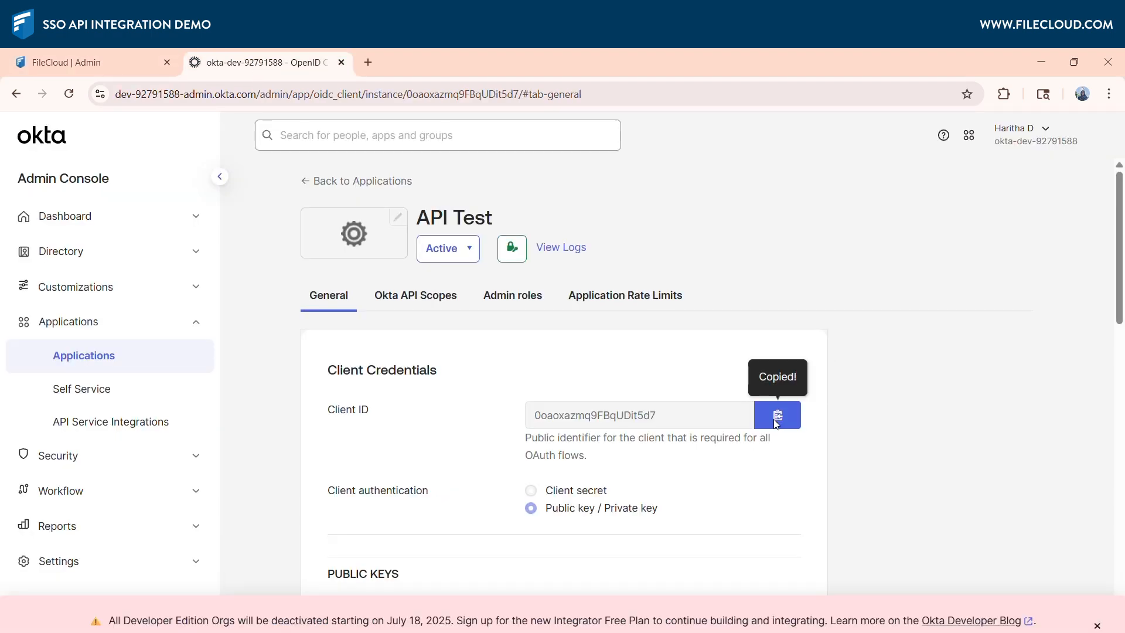
left_click(122, 62)
left_click(373, 355)
key("ctrl+v")
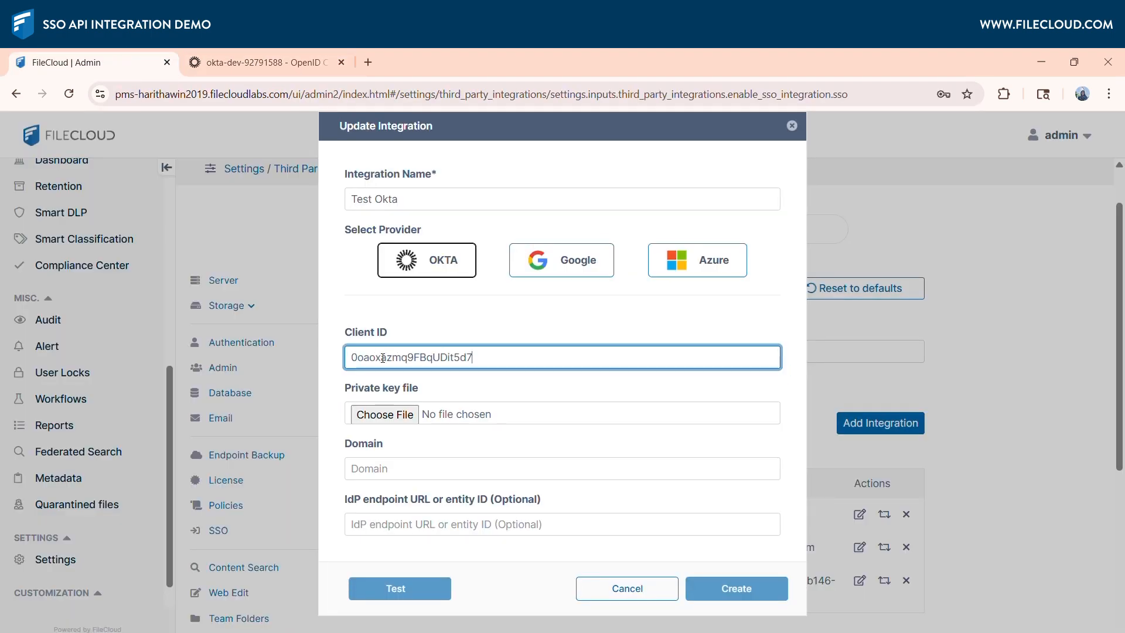
Choose key.pem from Downloads as the integration's private key file.
left_click(384, 414)
left_click(216, 309)
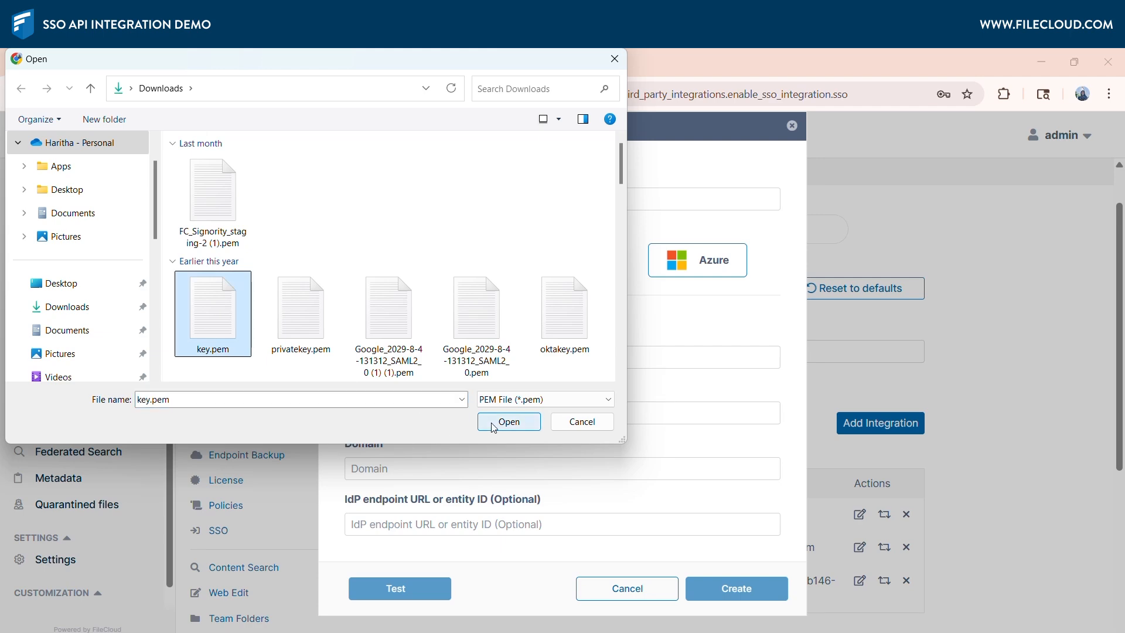
left_click(509, 422)
Copy the organization's domain from Okta into FileCloud as dev-92791588.okta.com and create the Test Okta integration.
left_click(297, 57)
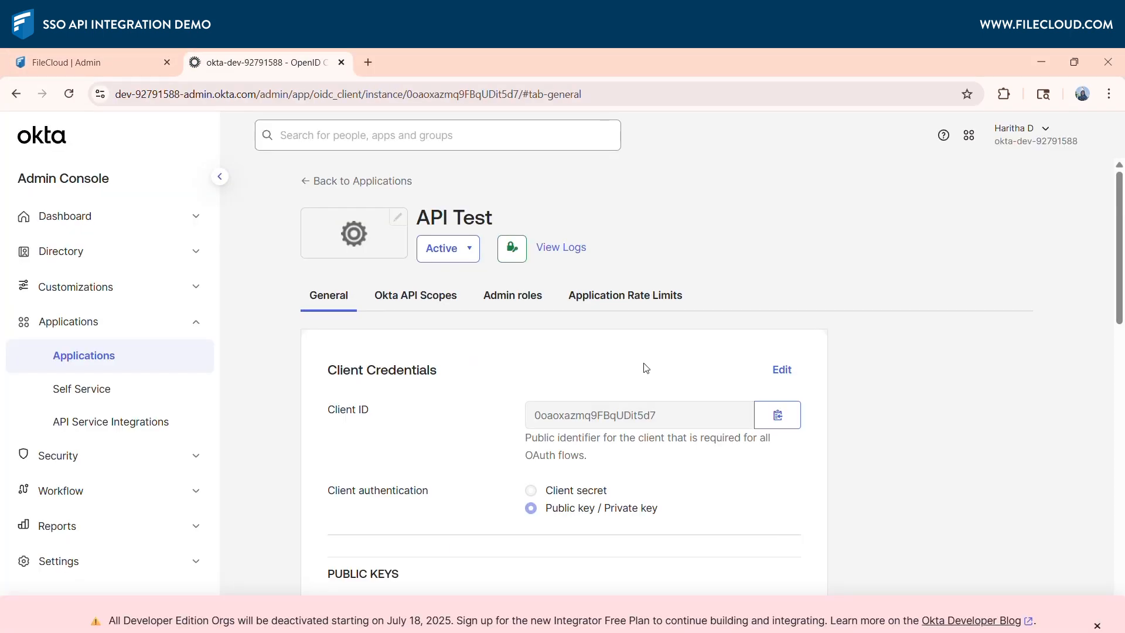
left_click(1036, 135)
left_click(88, 62)
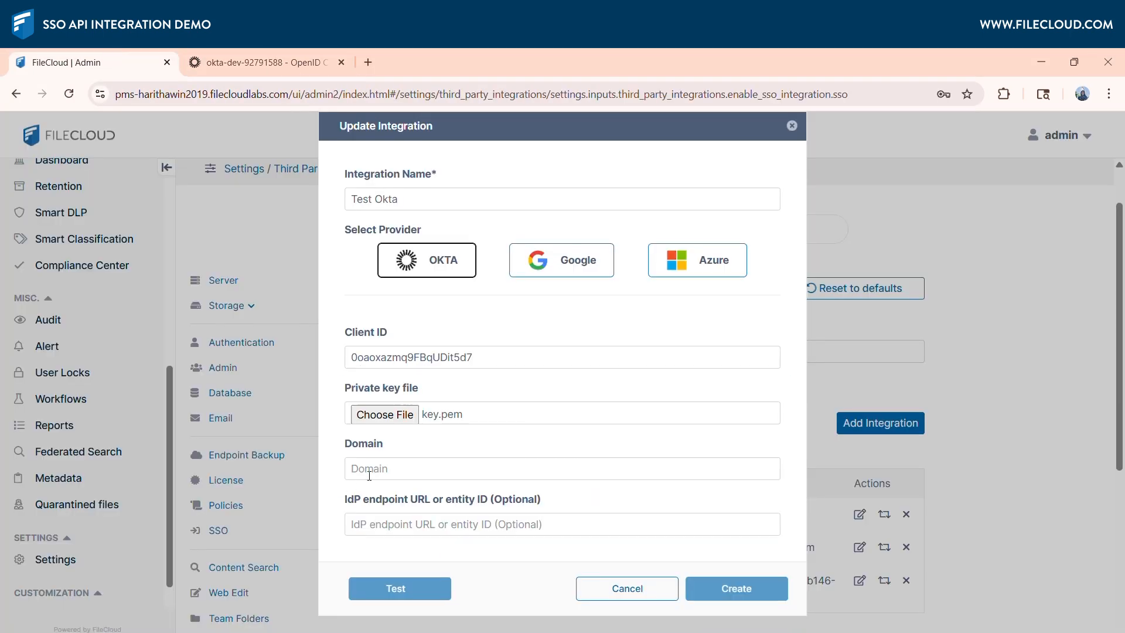
left_click(538, 469)
key("ctrl+v")
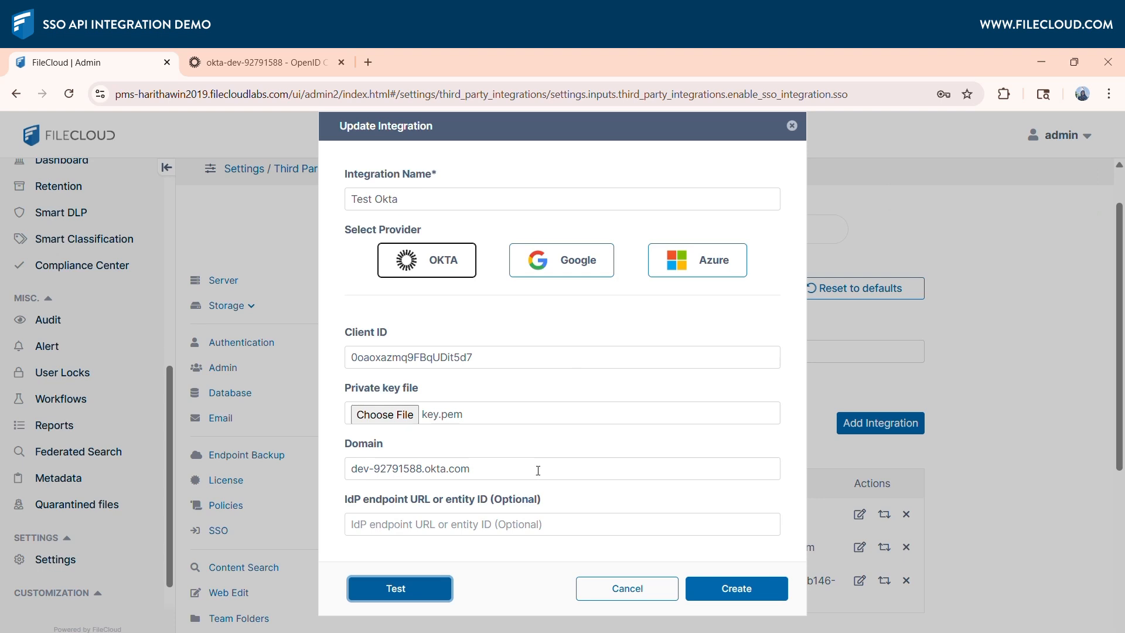
left_click(730, 590)
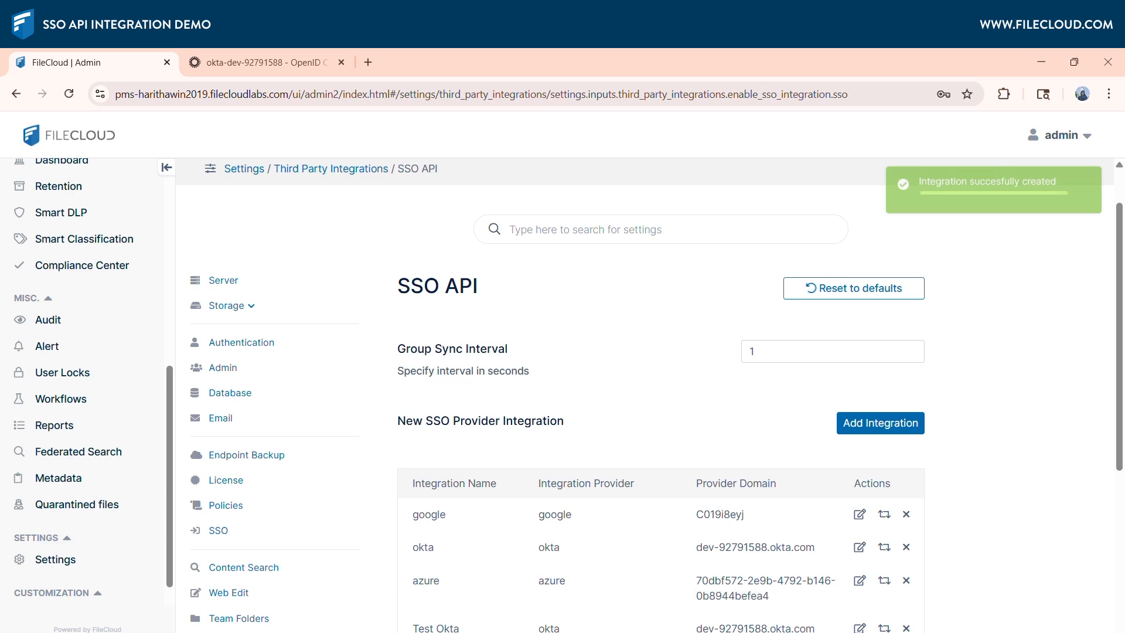
scroll(1123, 485, "down", 4)
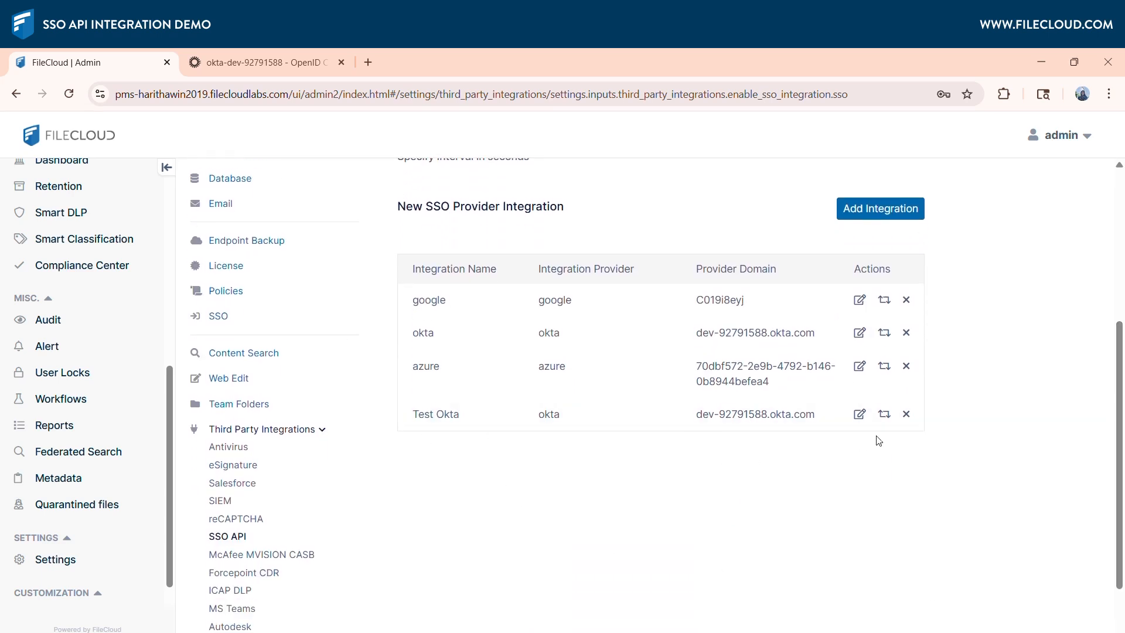
Start importing groups and users on the Manage Groups page with Test Okta as the source integration.
scroll(62, 267, "up", 7)
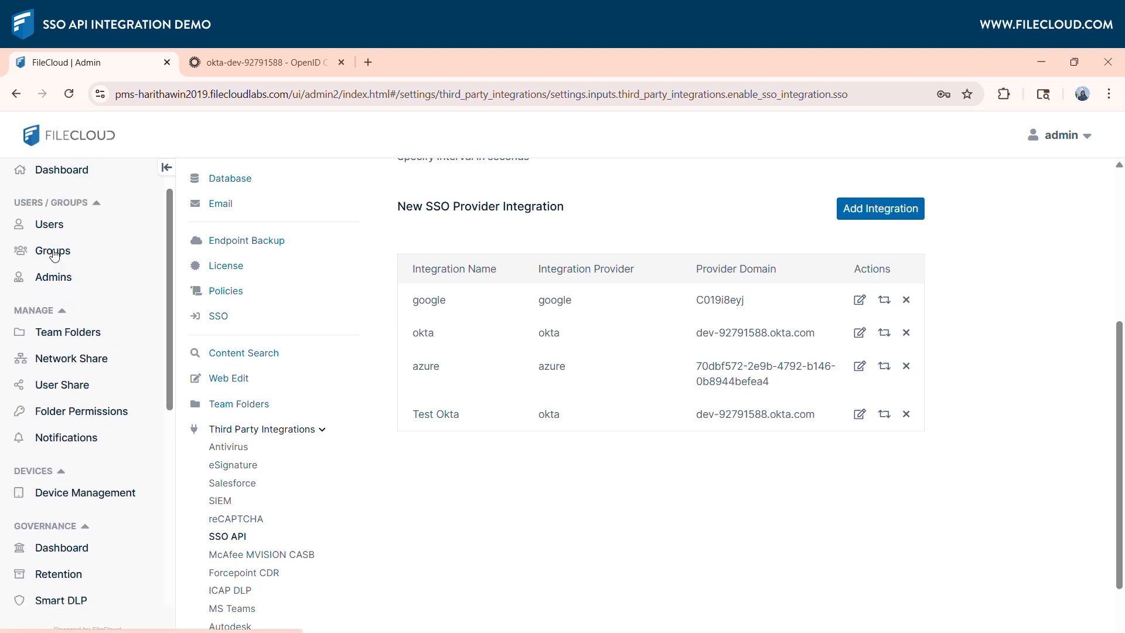
left_click(55, 256)
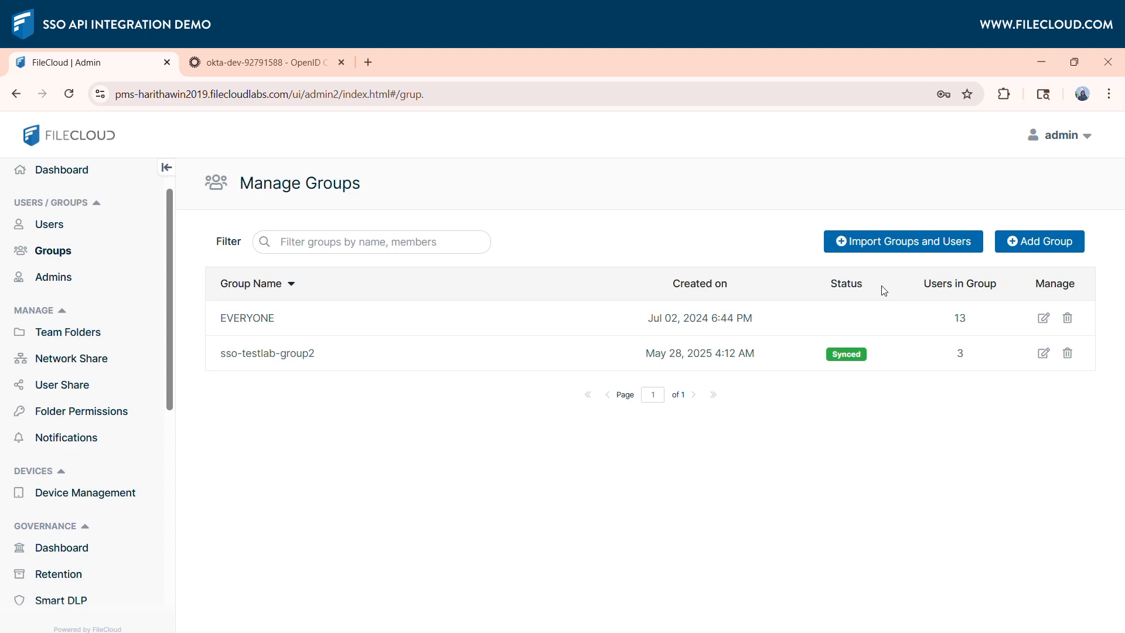
left_click(908, 246)
left_click(863, 268)
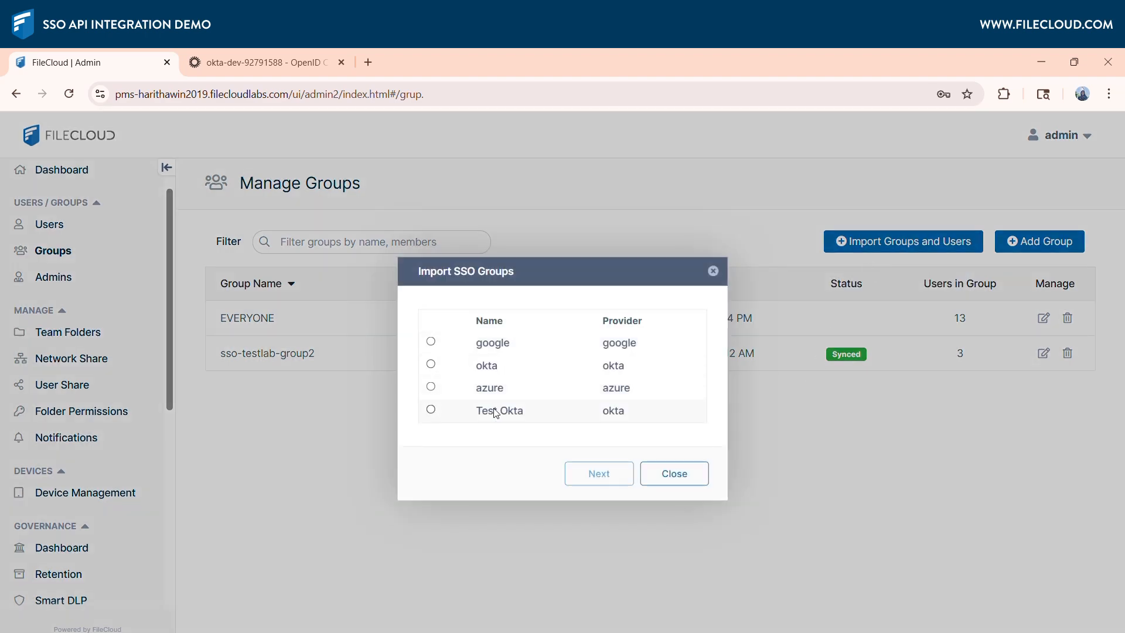
left_click(430, 409)
left_click(599, 473)
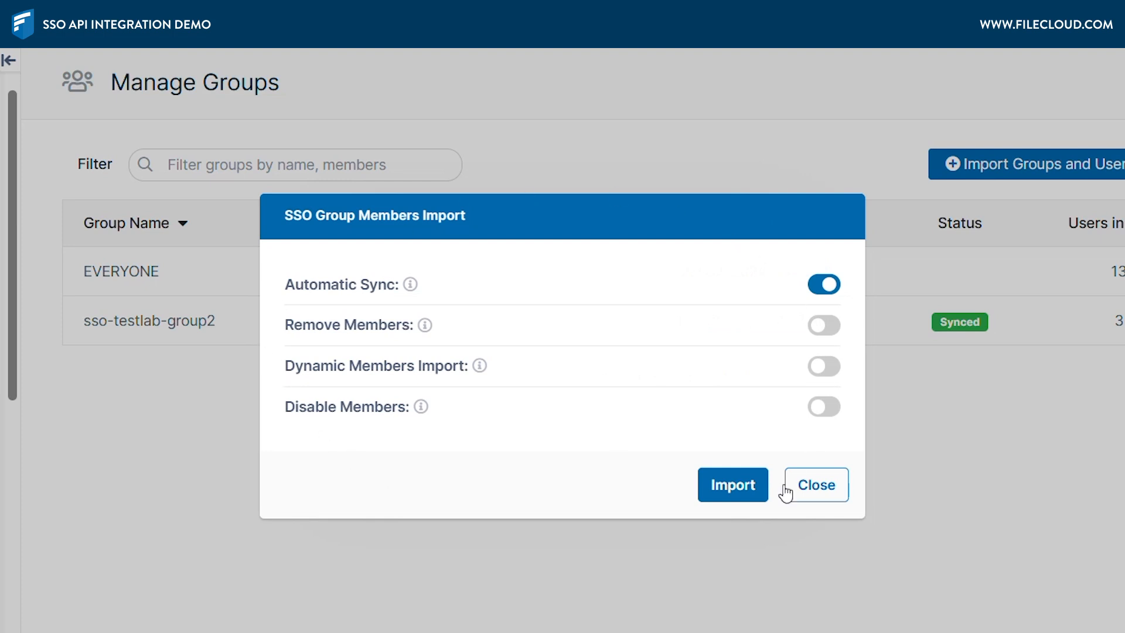
Try the Dynamic Members Import and Remove Members options for the SSO group import, and turn both off again.
mouse_move(410, 287)
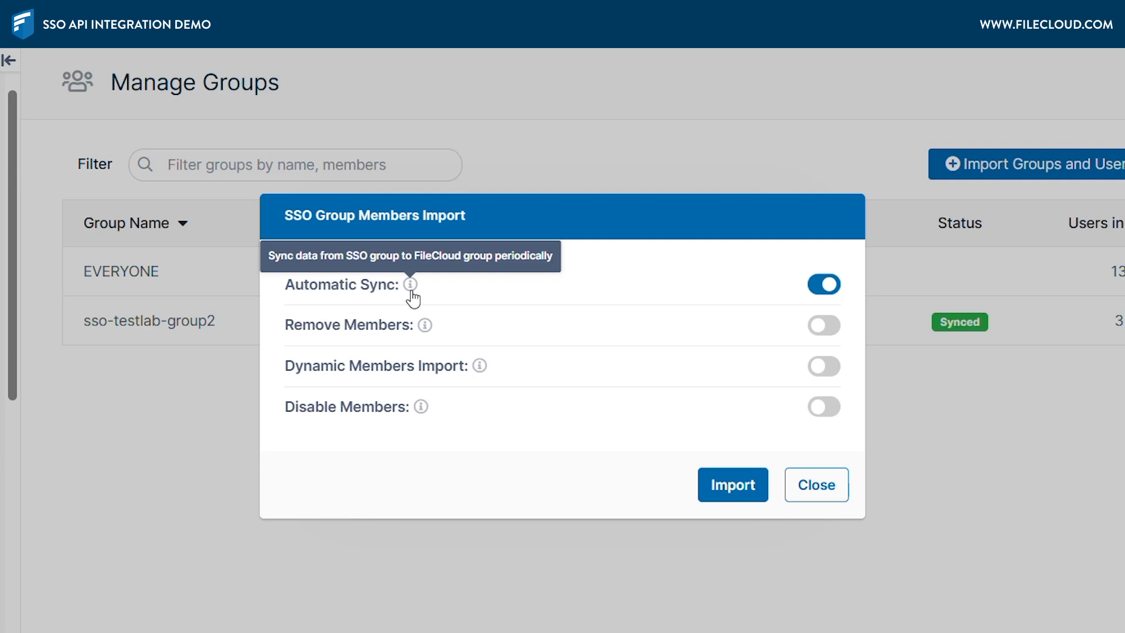
mouse_move(427, 332)
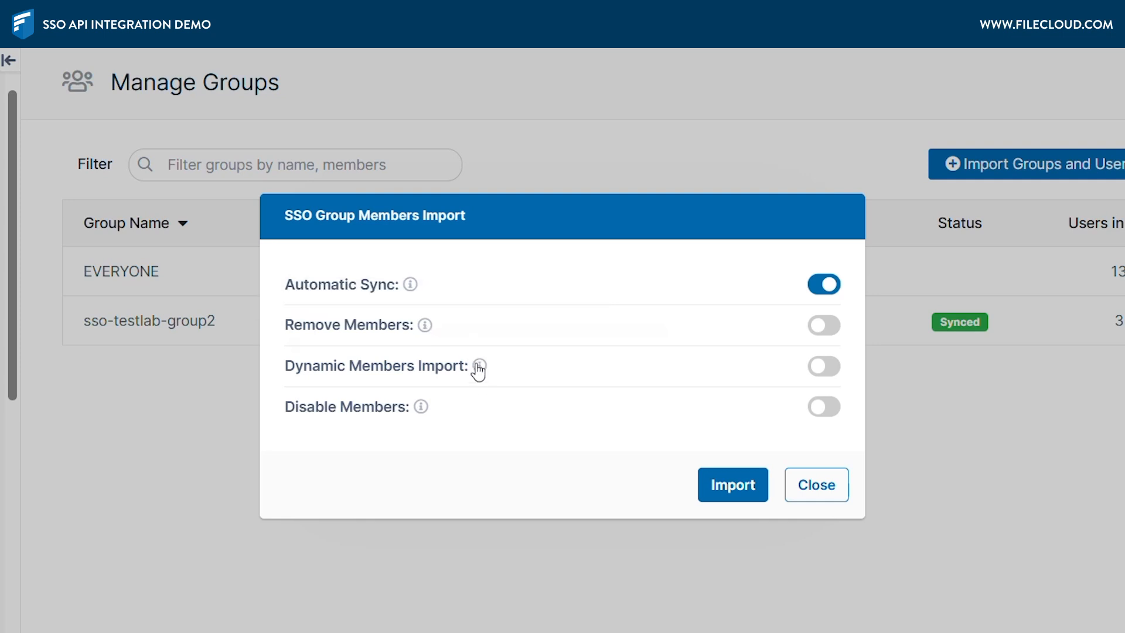
mouse_move(479, 369)
left_click(814, 376)
left_click(826, 328)
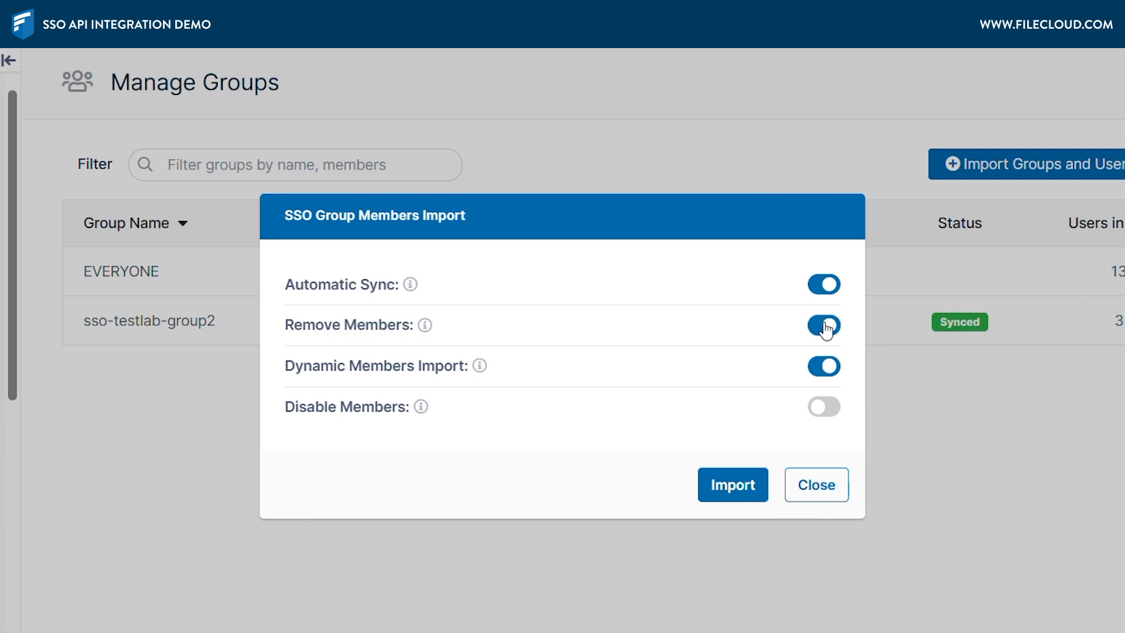
left_click(826, 367)
left_click(832, 329)
Import the QE group with only Automatic Sync enabled and reload the groups page.
mouse_move(422, 413)
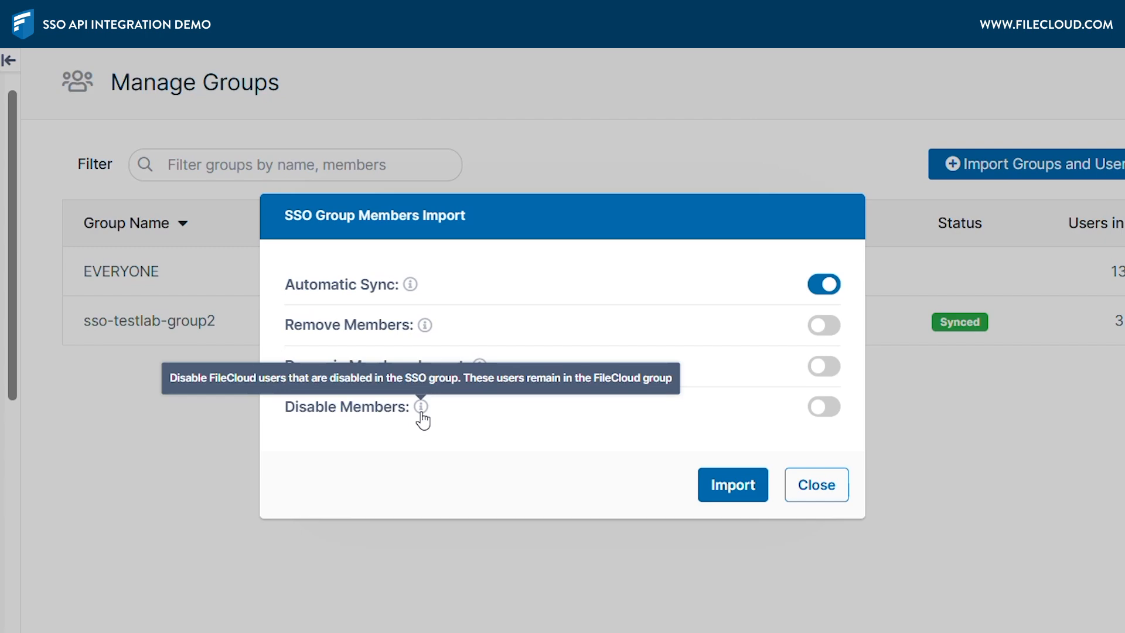
left_click(727, 487)
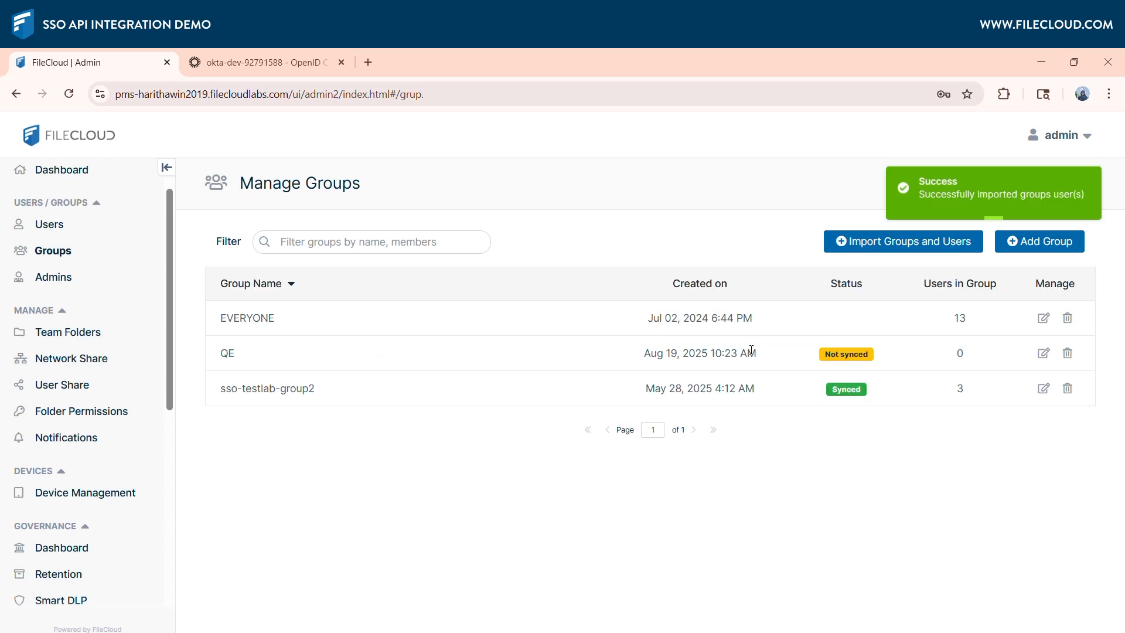
left_click(69, 93)
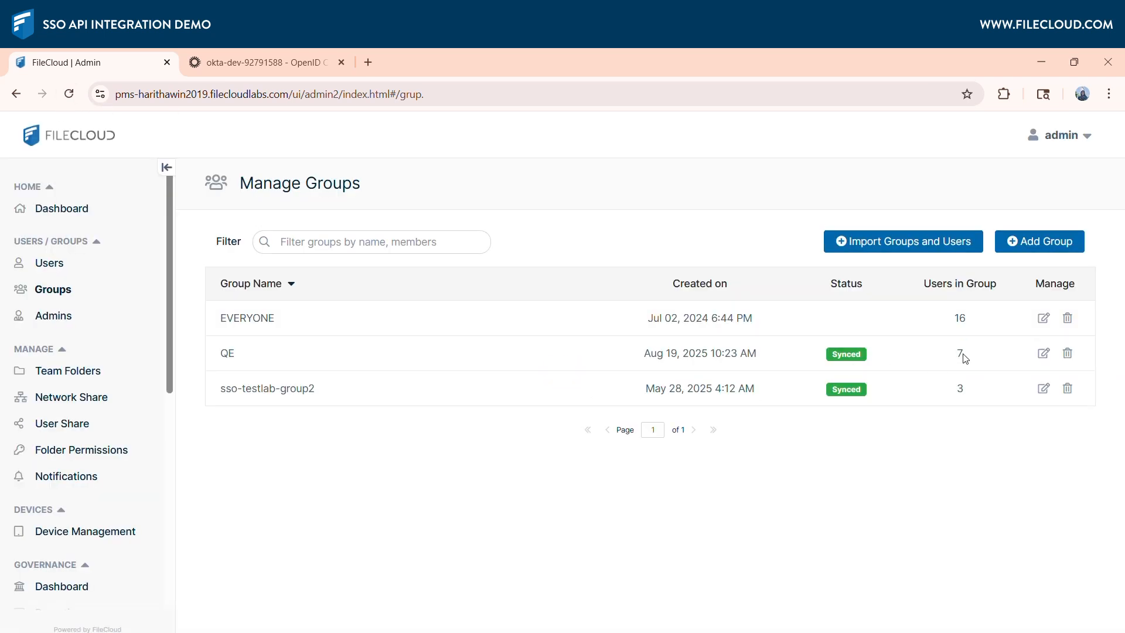
Return to the SSO API settings and trigger a sync for the Test Okta integration.
left_click_drag(168, 379, 167, 574)
left_click(56, 559)
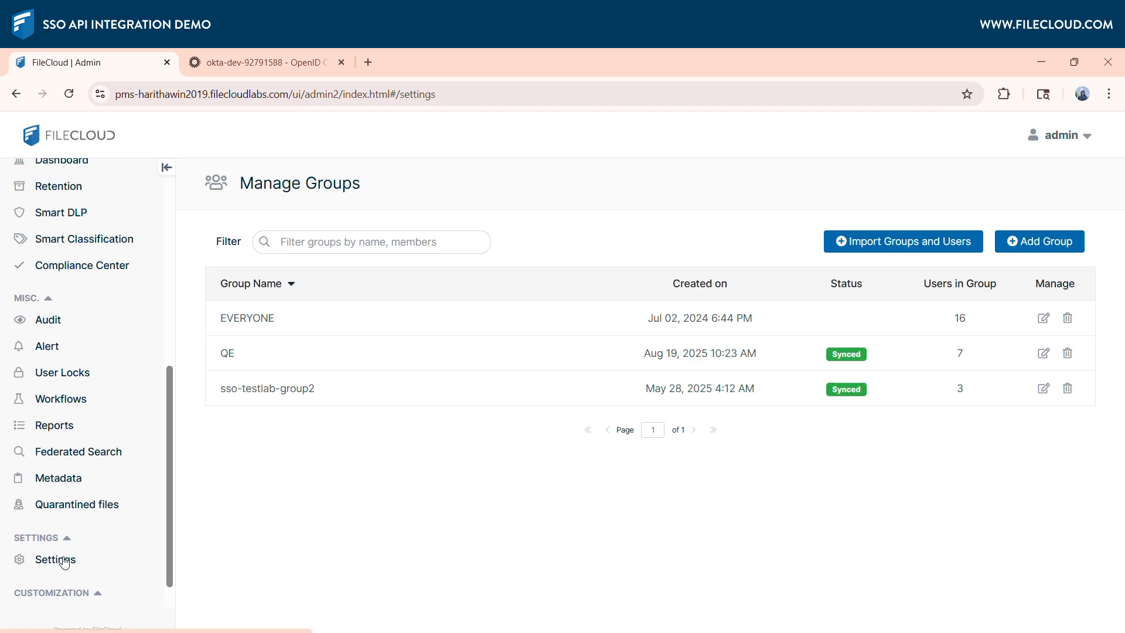
scroll(679, 454, "down", 4)
left_click(679, 454)
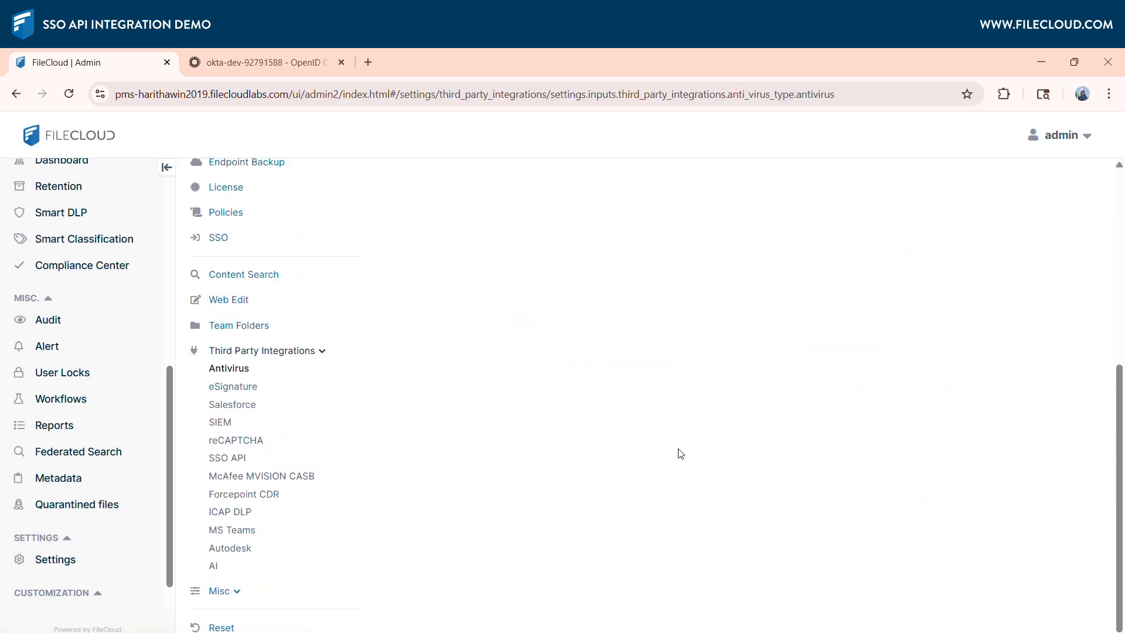
left_click(228, 458)
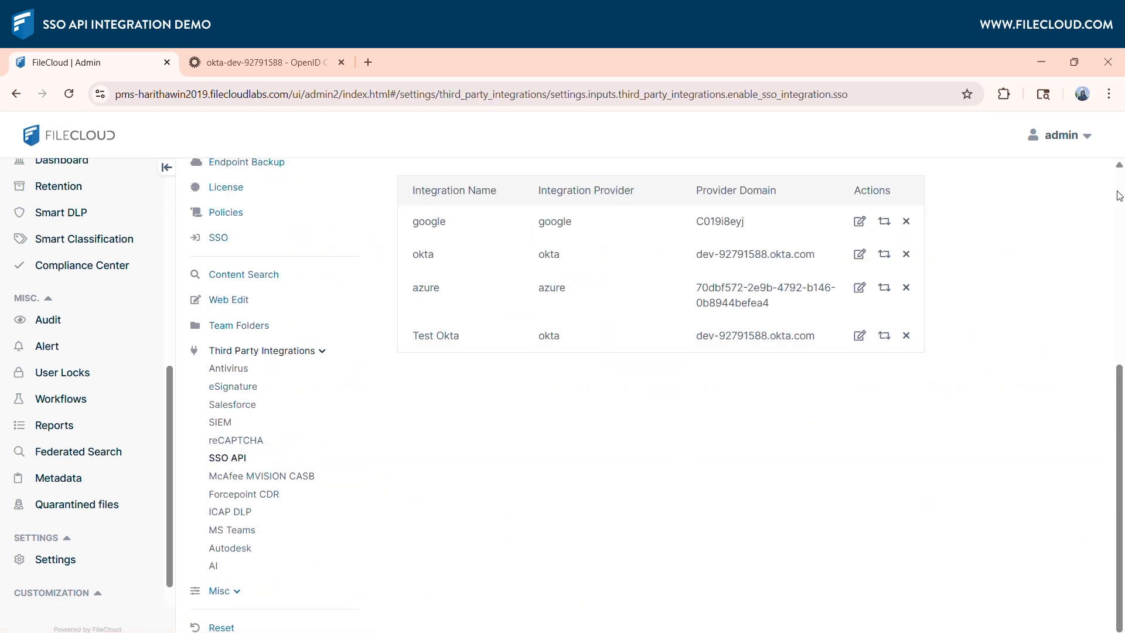
left_click(884, 338)
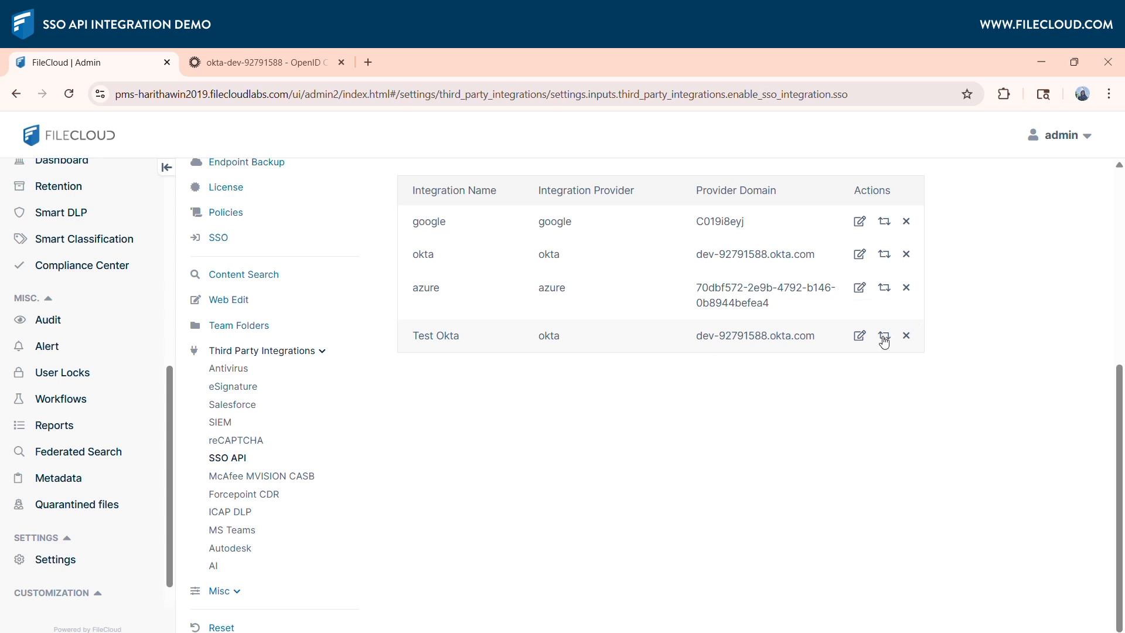